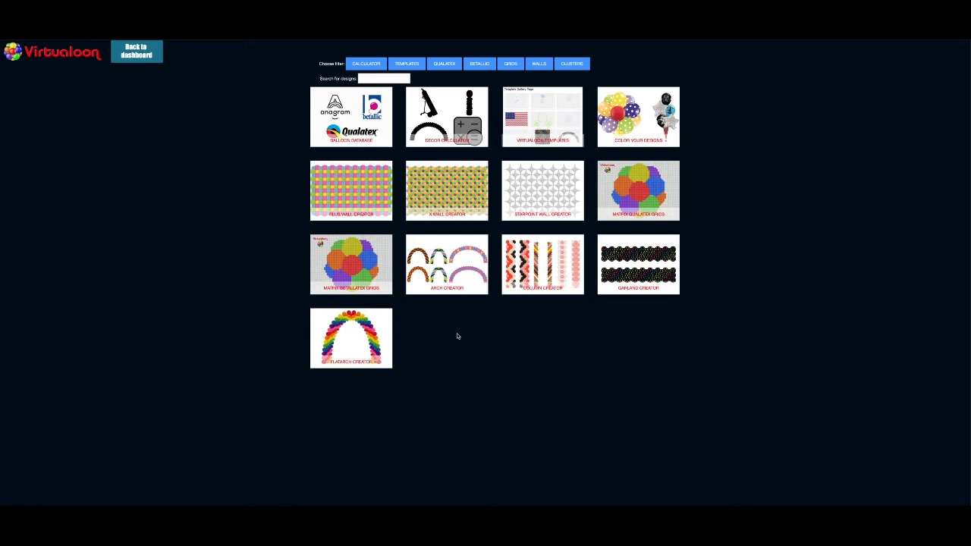
# - Open the Plus Wall creator and pin its wall size settings open
pyautogui.click(361, 199)
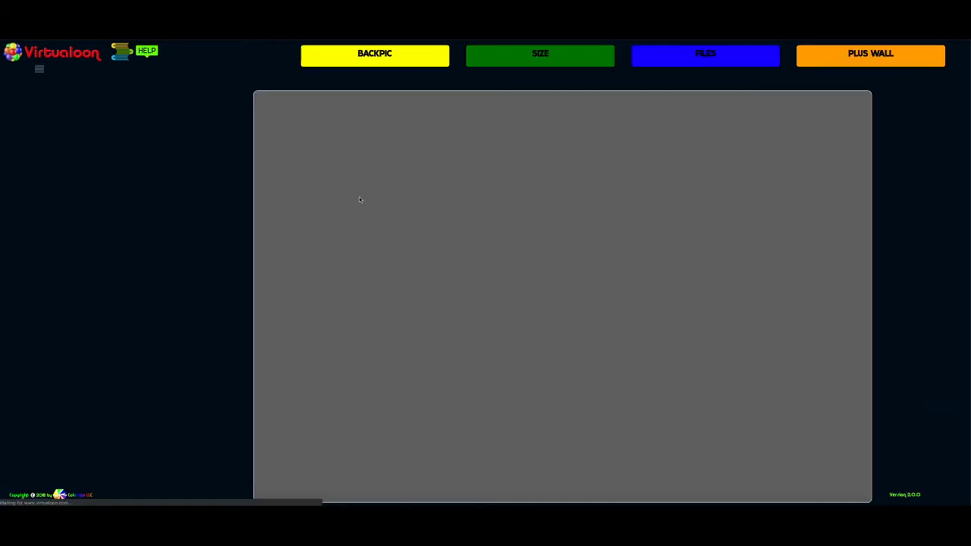
pyautogui.click(856, 62)
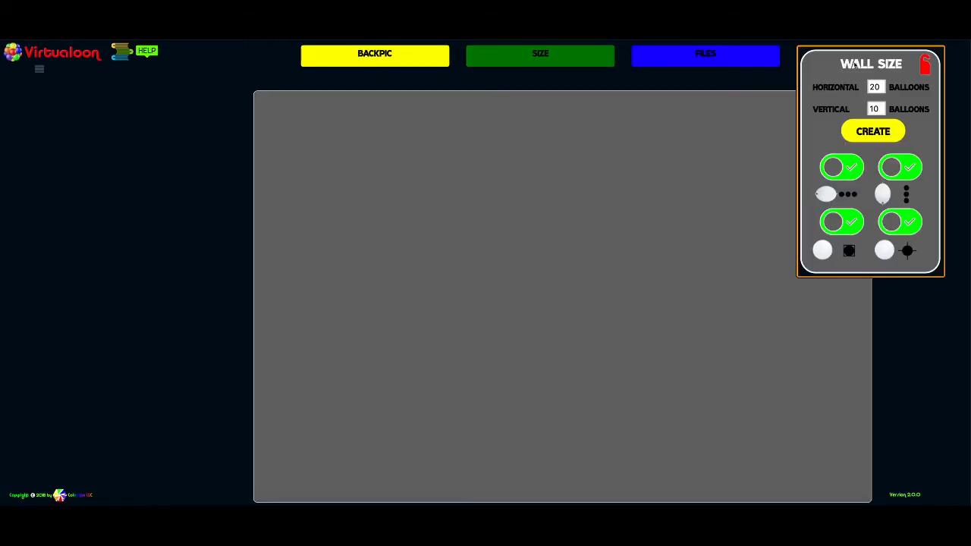
pyautogui.moveTo(829, 69)
pyautogui.click(924, 67)
# - Load the LOL 12'' Fashion balloon colours into the palette
pyautogui.click(42, 71)
pyautogui.click(68, 69)
pyautogui.scroll(-10, 63, 147)
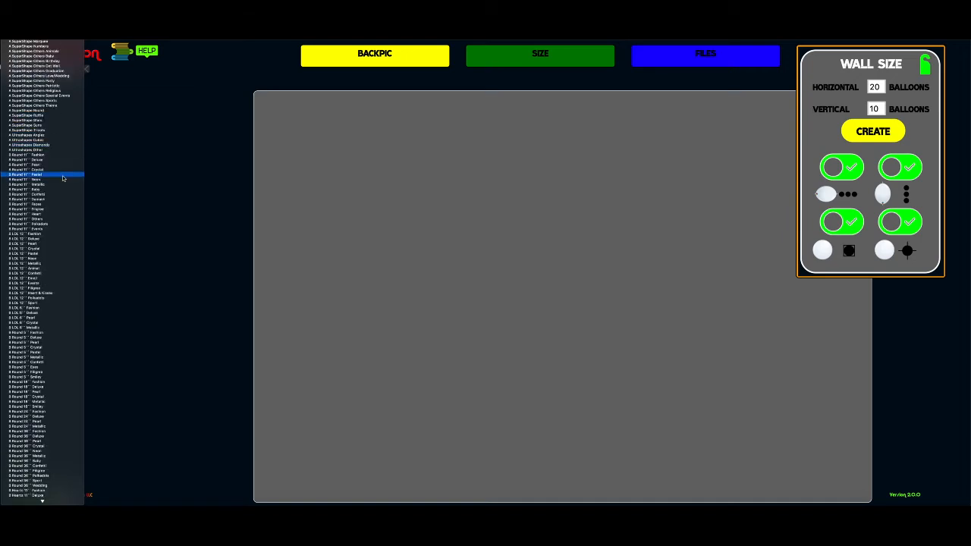
pyautogui.click(48, 239)
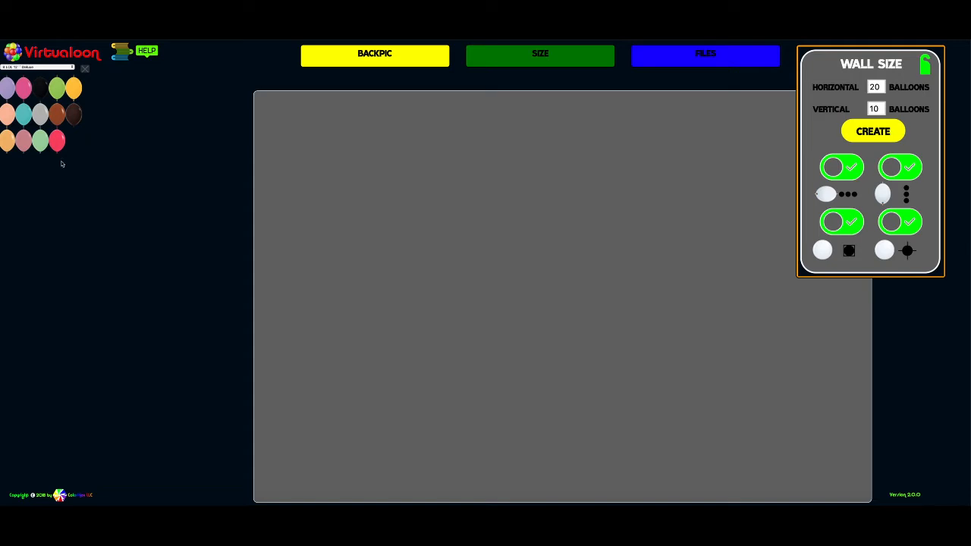
pyautogui.click(74, 69)
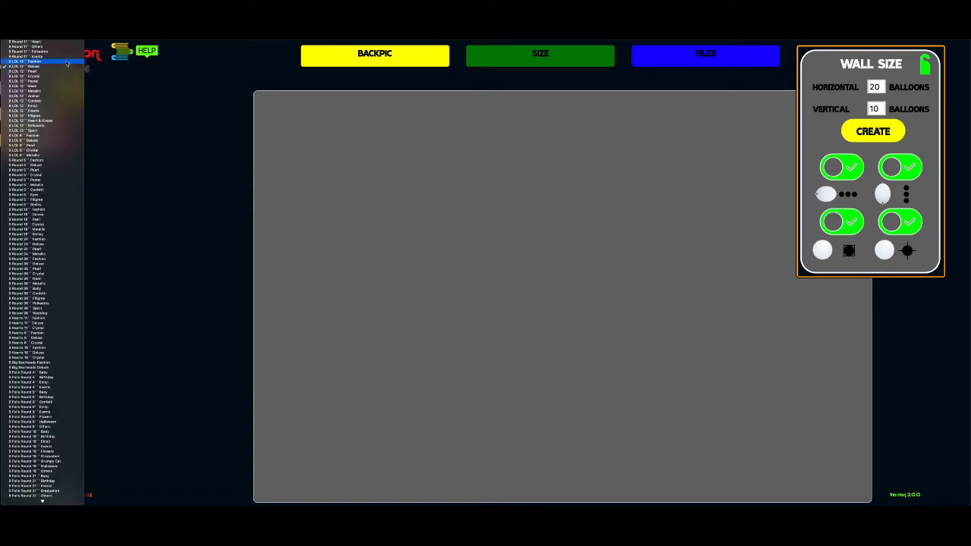
pyautogui.click(72, 72)
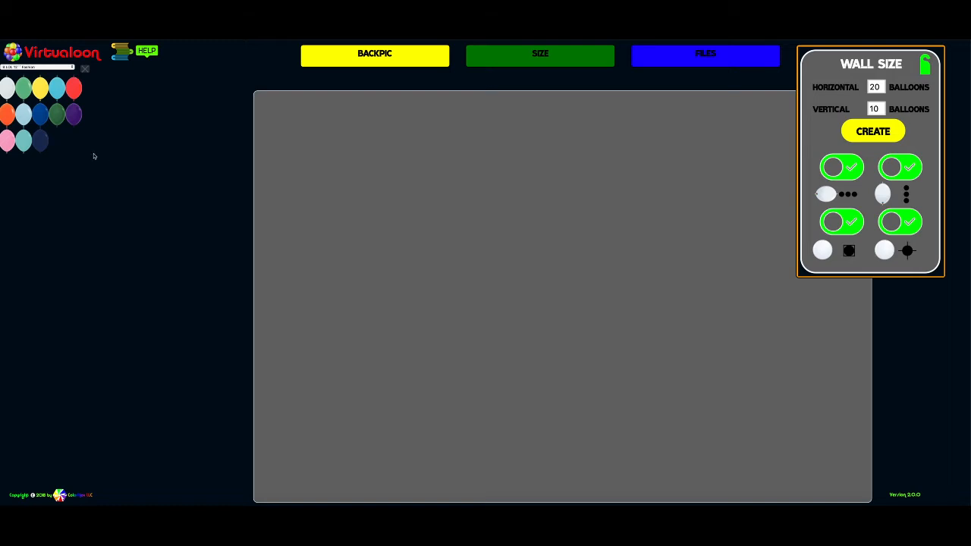
# - Assign the yellow link balloon to the horizontal rows and the red one to the vertical columns
pyautogui.click(41, 89)
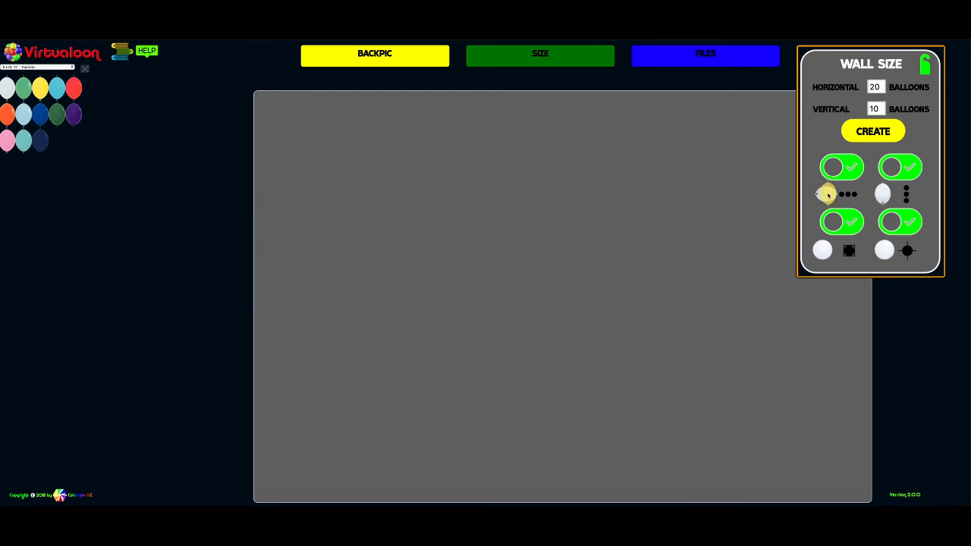
pyautogui.click(828, 195)
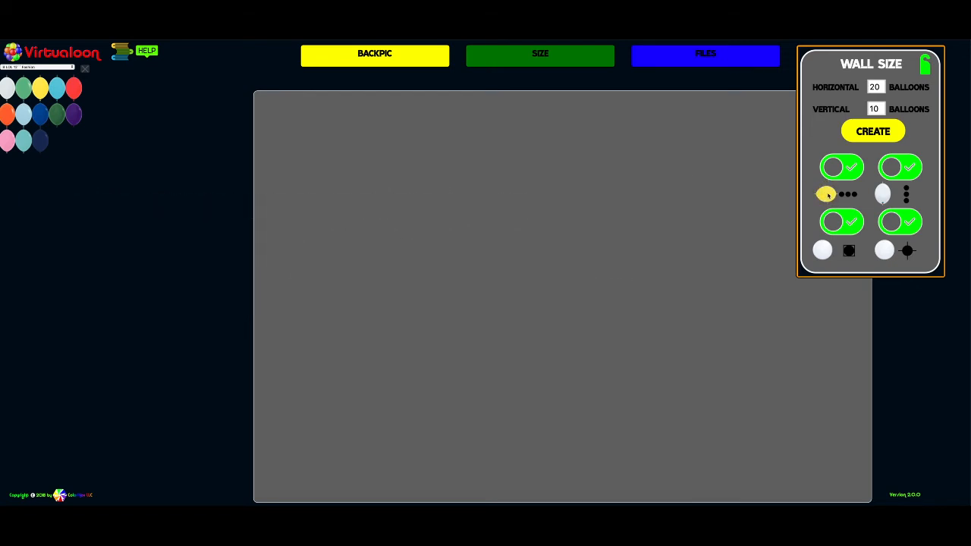
pyautogui.click(75, 92)
pyautogui.click(884, 195)
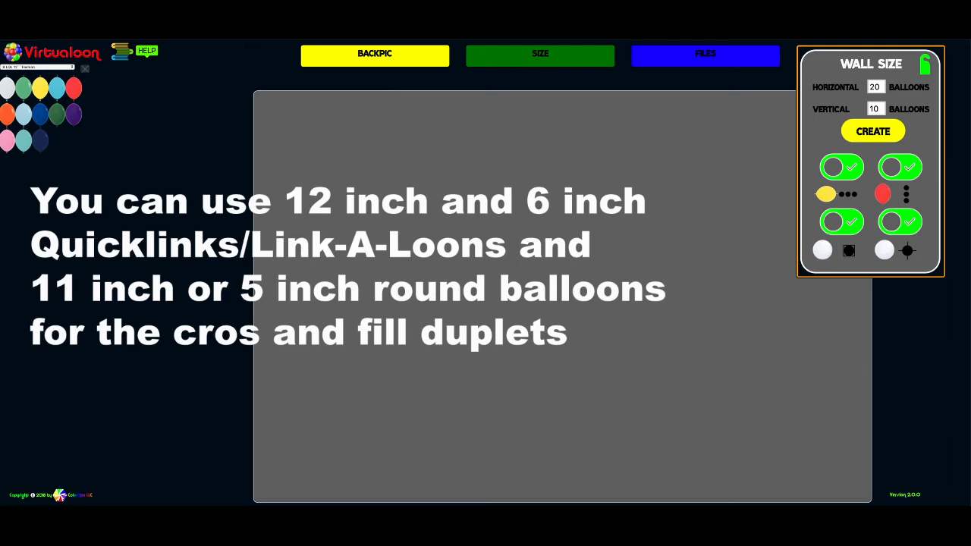
# - Assign Round 5'' Fashion dark green to the fill duplets and pink to the cross duplets, and create the 20 by 10 wall
pyautogui.click(73, 69)
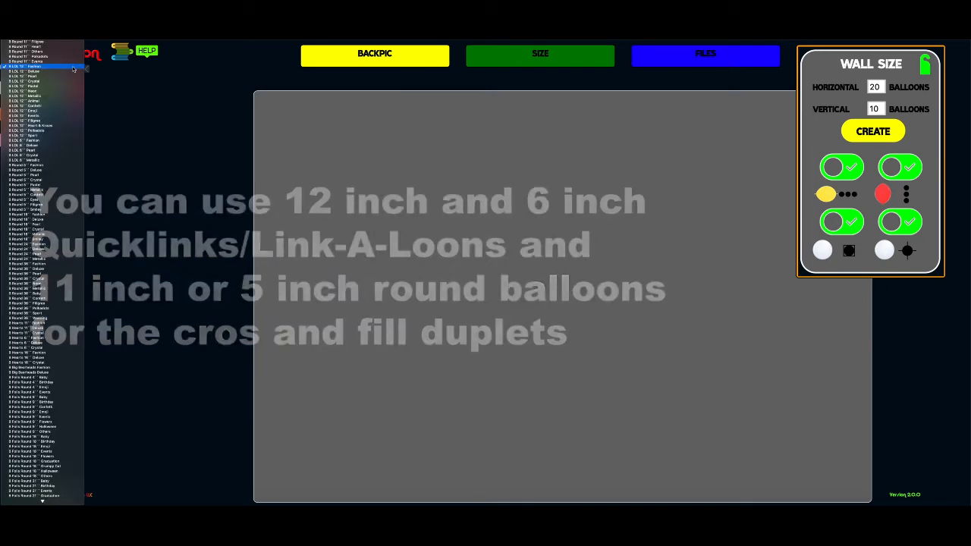
pyautogui.click(59, 173)
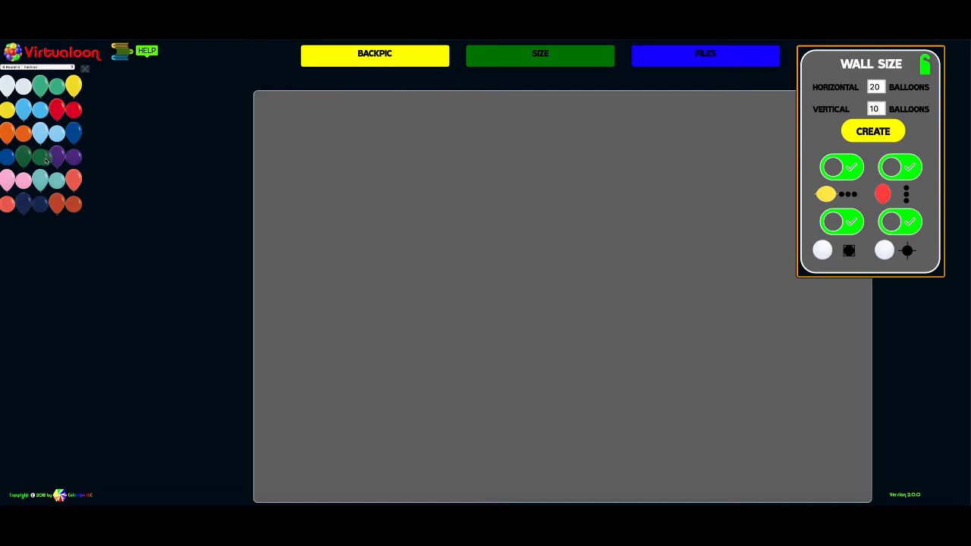
pyautogui.click(823, 251)
pyautogui.click(823, 251)
pyautogui.moveTo(43, 159); pyautogui.dragTo(823, 253)
pyautogui.moveTo(26, 184); pyautogui.dragTo(886, 252)
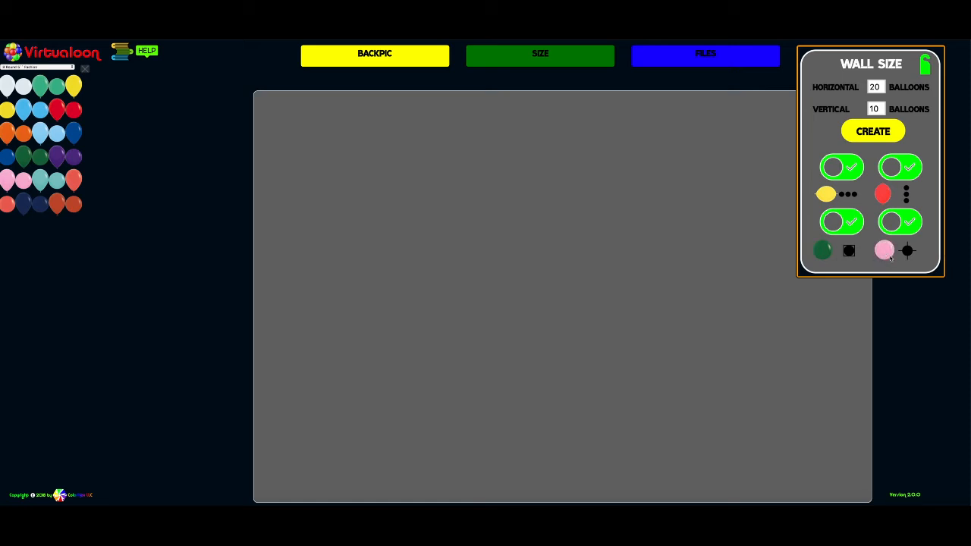
pyautogui.click(860, 132)
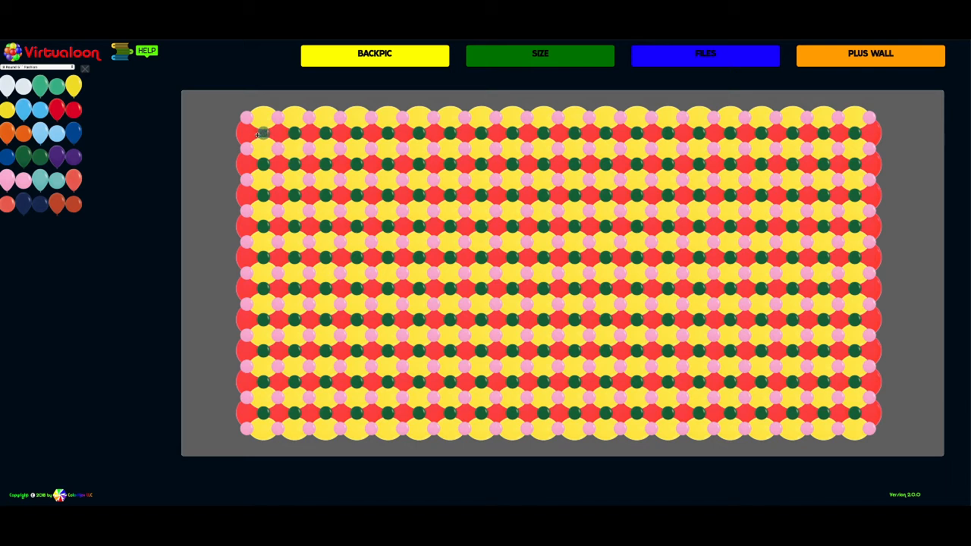
# - Switch off the fill, cross and vertical balloons so only the horizontal rows are displayed
pyautogui.click(907, 63)
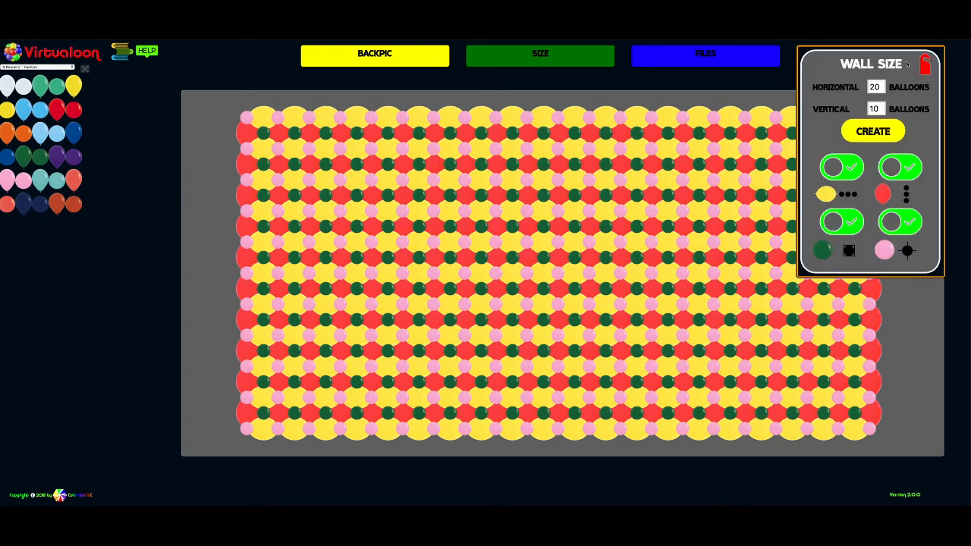
pyautogui.click(925, 66)
pyautogui.click(852, 221)
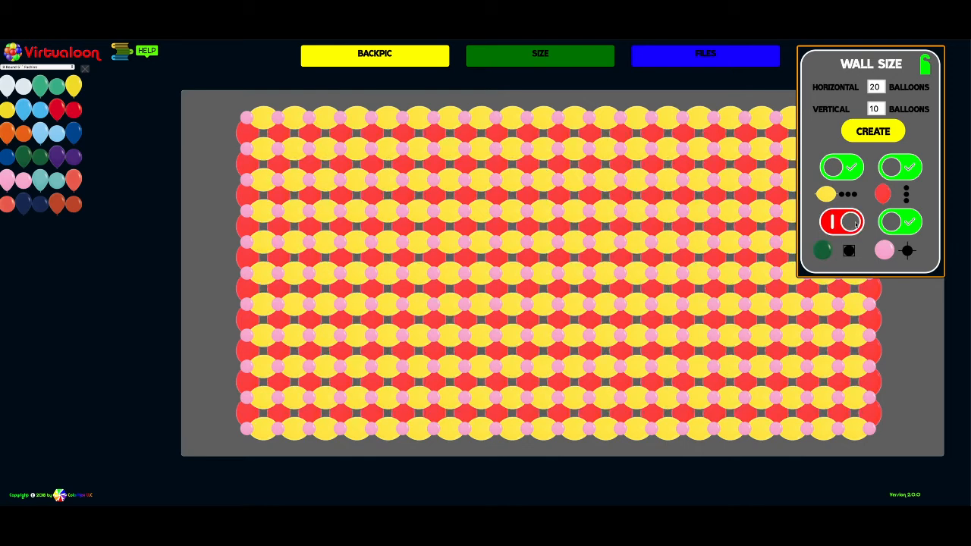
pyautogui.click(909, 221)
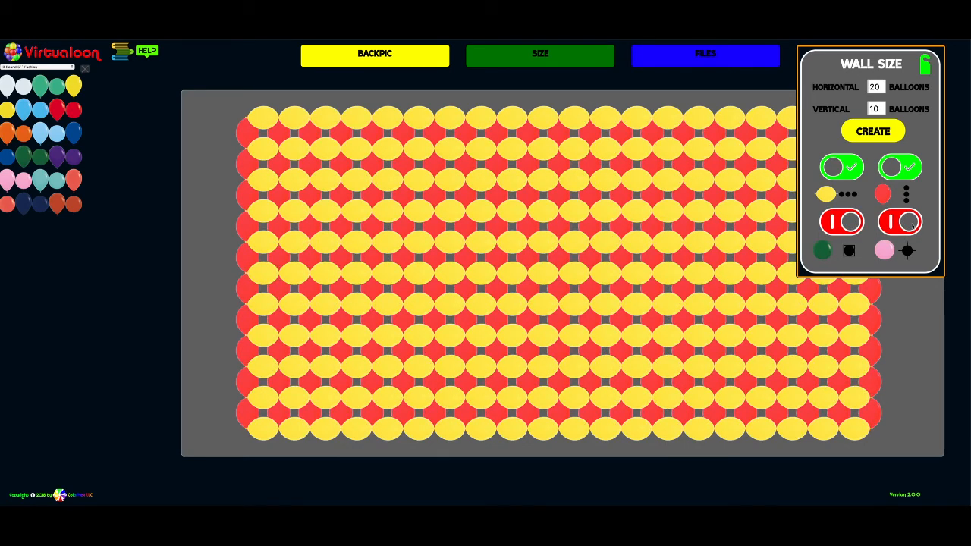
pyautogui.click(918, 173)
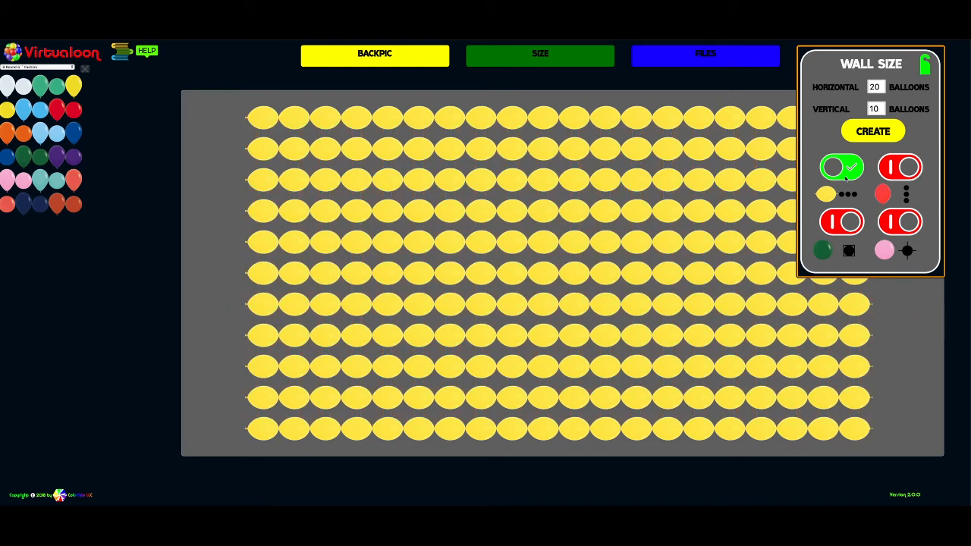
# - Switch the vertical balloons back on, hide the horizontal ones, and toggle the green fill balloons on and off
pyautogui.click(885, 170)
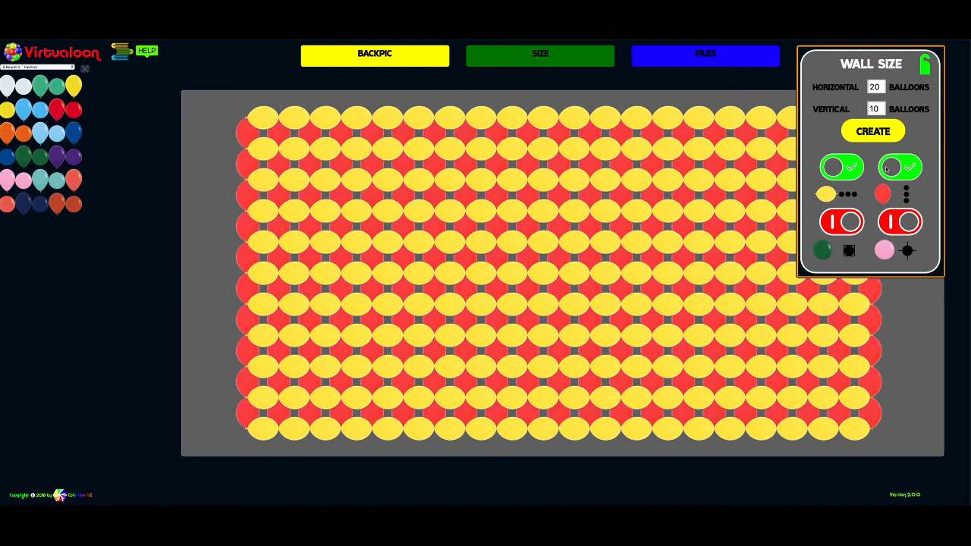
pyautogui.click(841, 167)
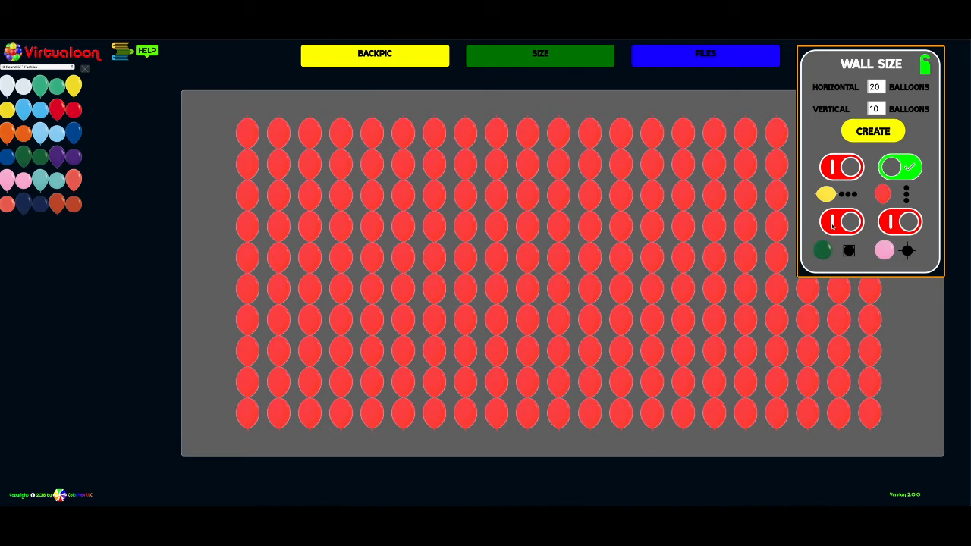
pyautogui.click(834, 225)
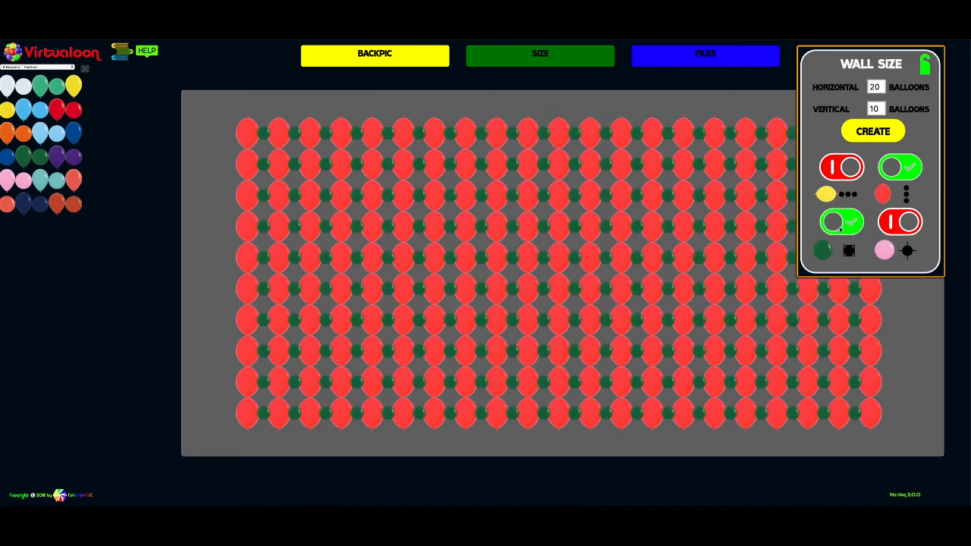
pyautogui.click(857, 226)
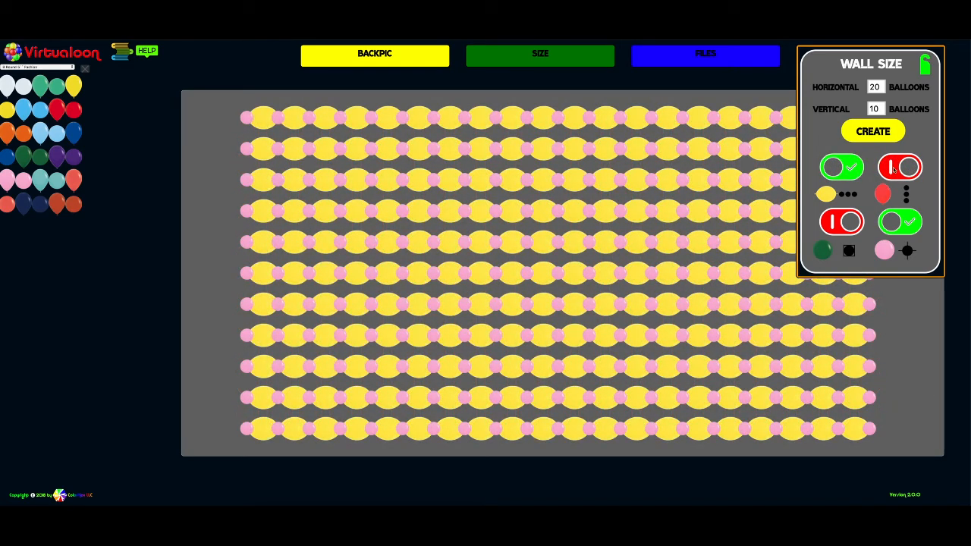
# - Switch the vertical and fill balloons back on so all four balloon types are displayed, and close the wall size settings
pyautogui.click(891, 170)
pyautogui.click(829, 229)
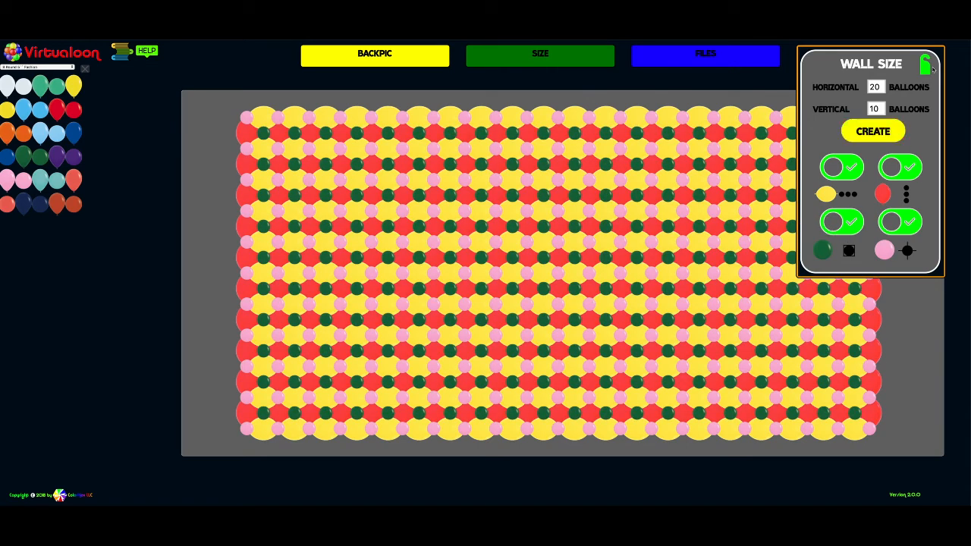
pyautogui.click(926, 65)
pyautogui.click(926, 69)
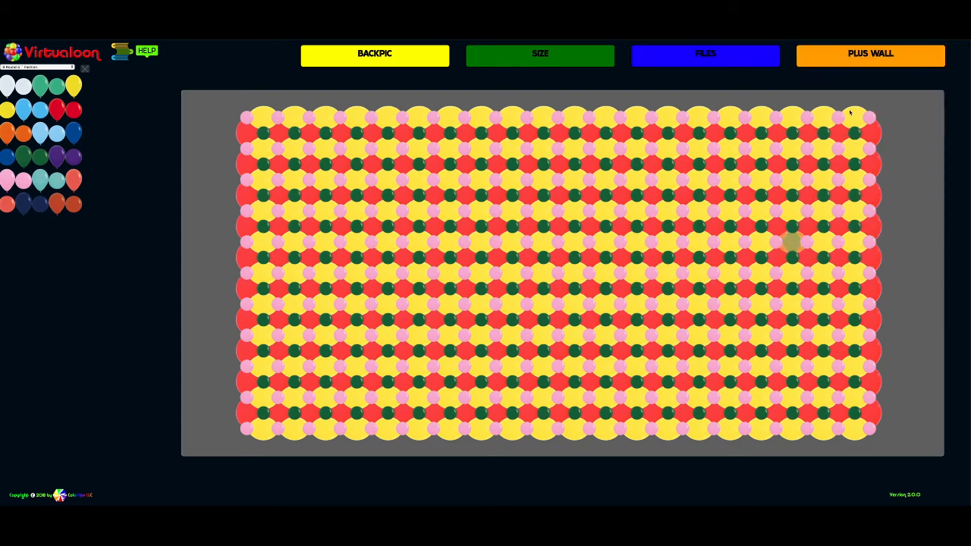
# - Reopen the wall size settings and assign the yellow Round 5'' Fashion balloon to both the fill and cross duplets
pyautogui.click(843, 62)
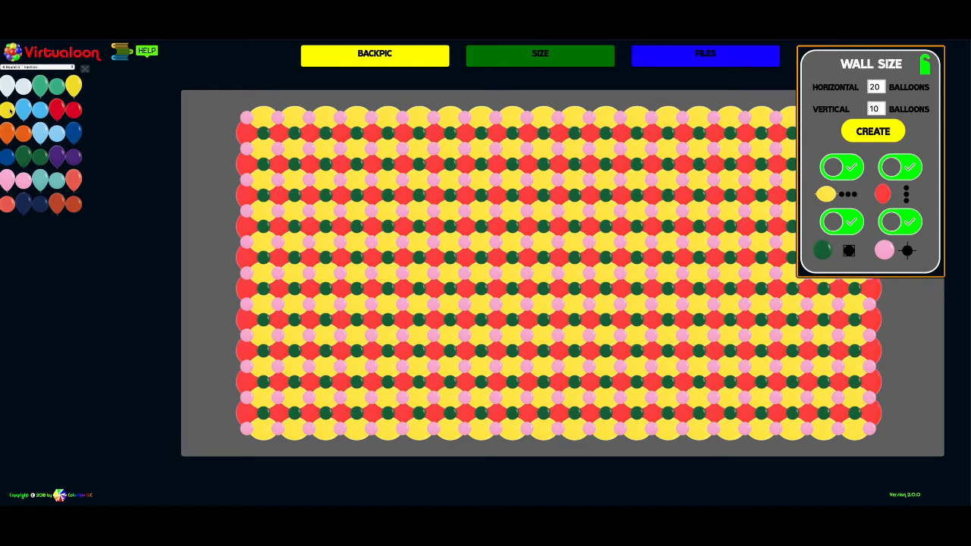
pyautogui.moveTo(9, 110); pyautogui.dragTo(821, 252)
pyautogui.moveTo(7, 110); pyautogui.dragTo(883, 250)
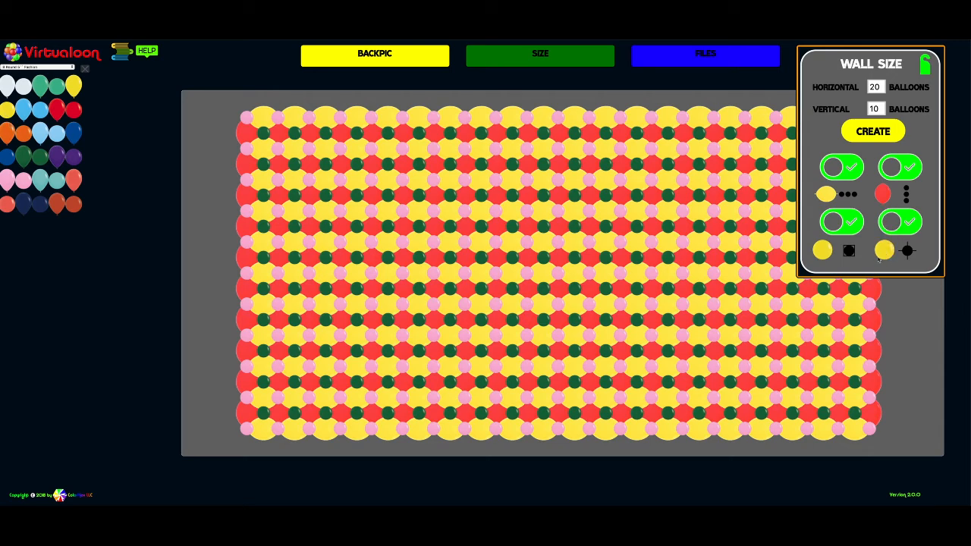
# - Load the LOL 12'' Fashion palette again and assign its yellow balloon to the vertical columns
pyautogui.click(72, 67)
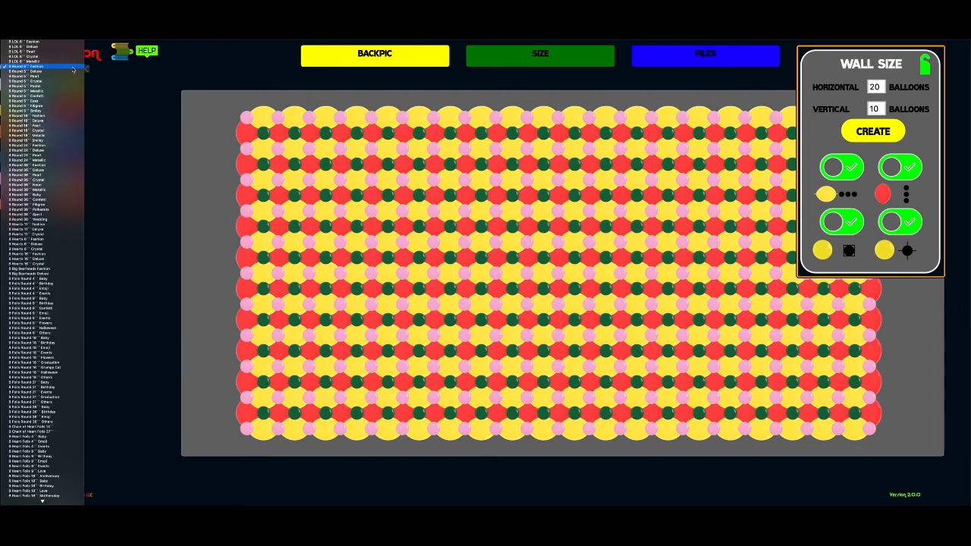
pyautogui.scroll(5, 66, 69)
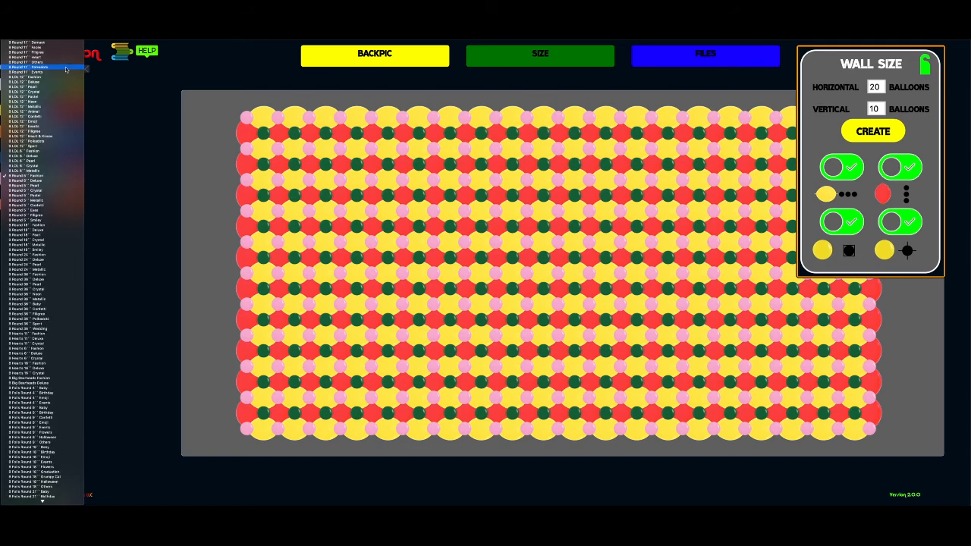
pyautogui.scroll(1, 66, 69)
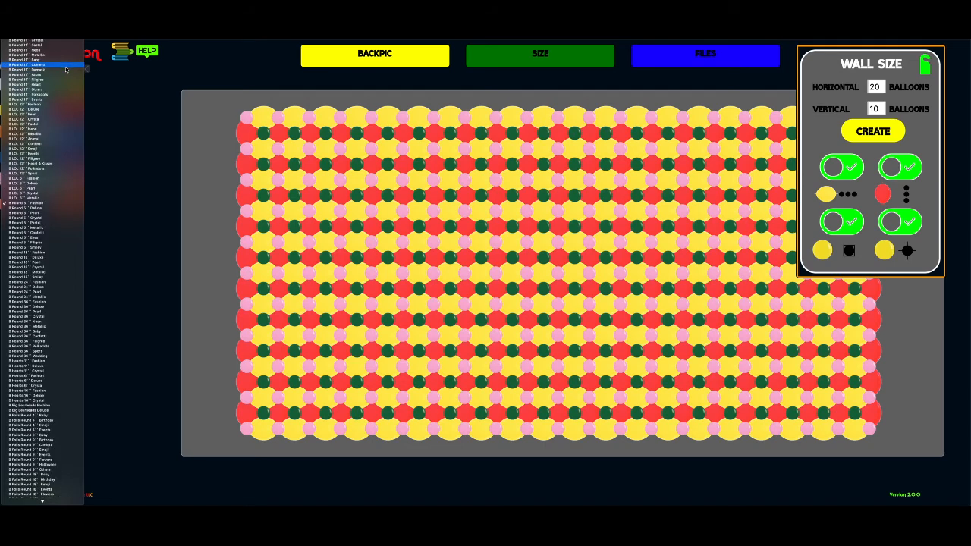
pyautogui.click(45, 105)
pyautogui.moveTo(40, 91); pyautogui.dragTo(882, 197)
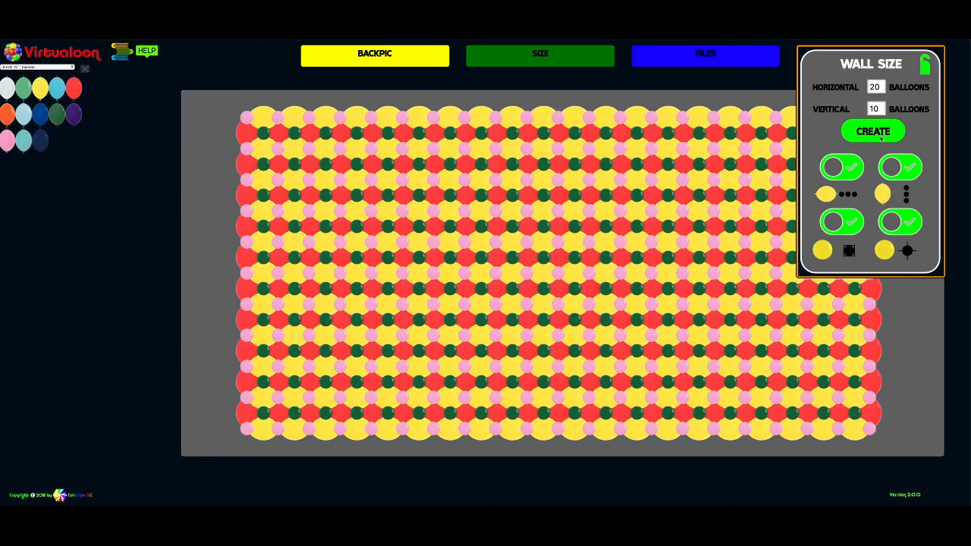
# - Set the horizontal size to 10 balloons, create the all-yellow wall, and close the wall size settings
pyautogui.doubleClick(880, 88)
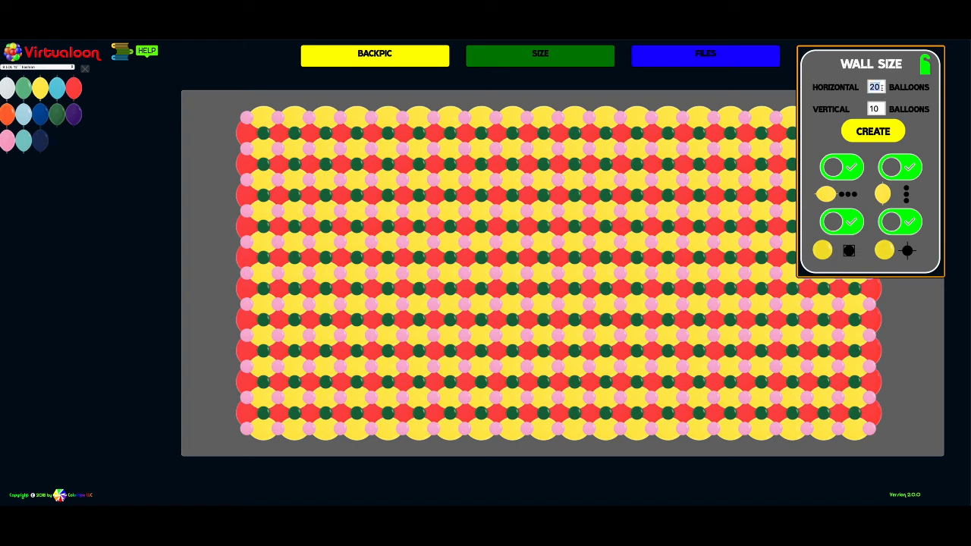
pyautogui.write('10')
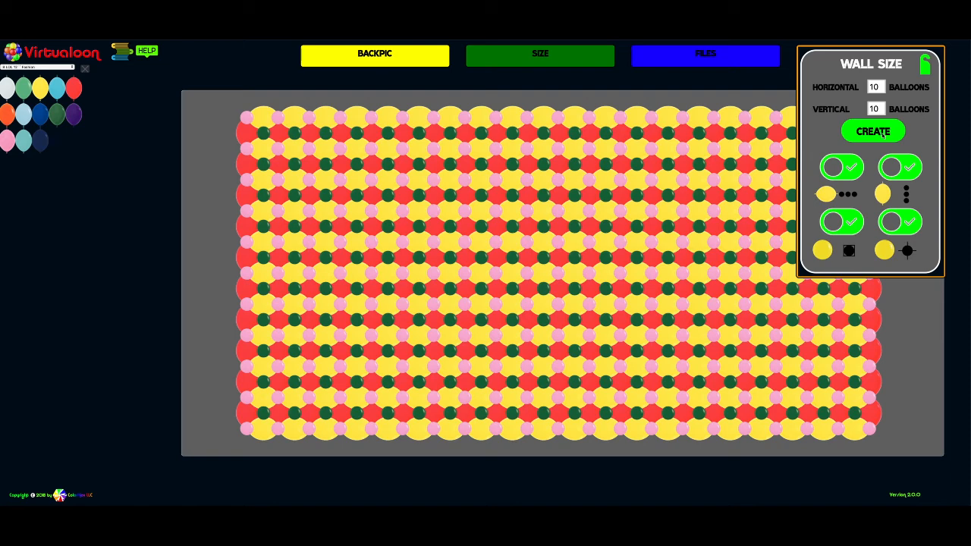
pyautogui.click(880, 132)
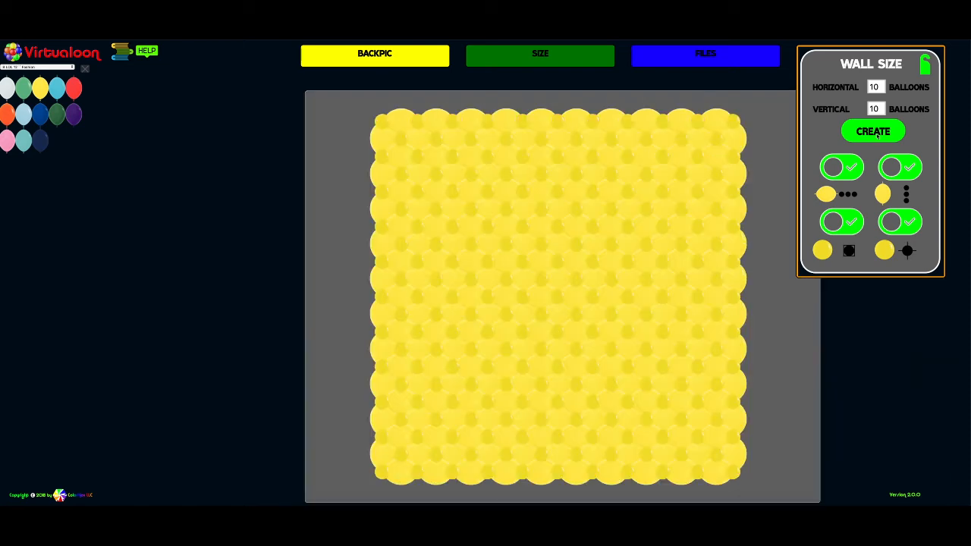
pyautogui.click(924, 64)
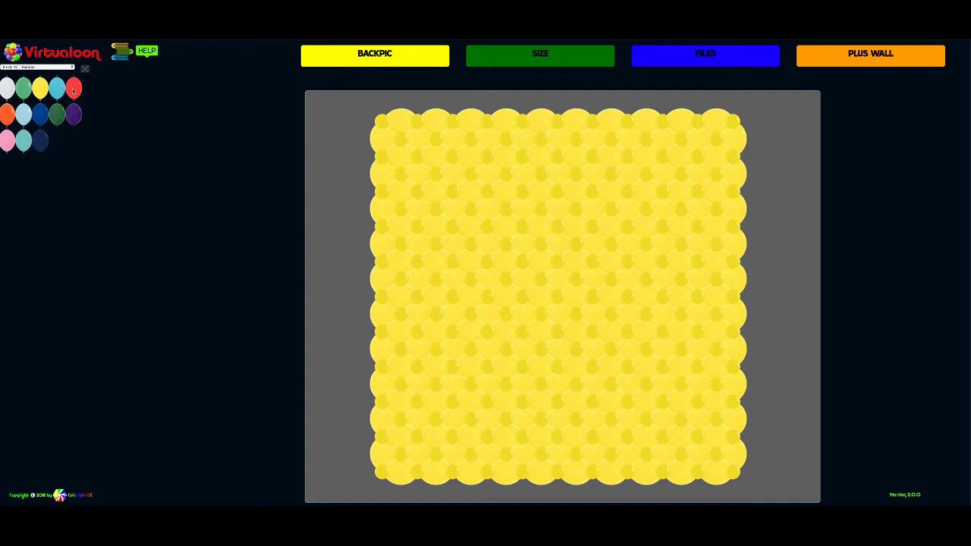
# - Recolour four vertically adjacent large balloons in the wall's third column with the red LOL 12'' Fashion balloon
pyautogui.moveTo(74, 91); pyautogui.dragTo(455, 233)
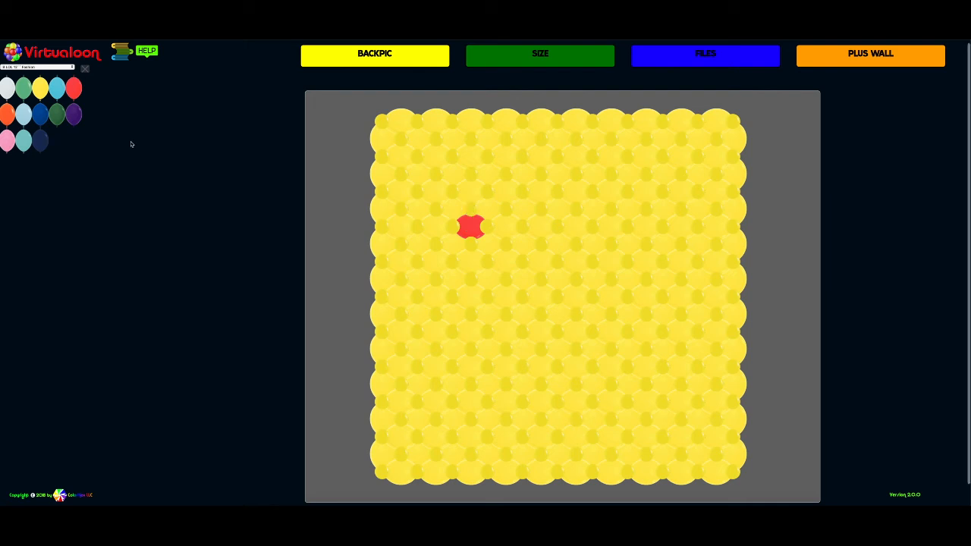
pyautogui.moveTo(74, 89); pyautogui.dragTo(470, 261)
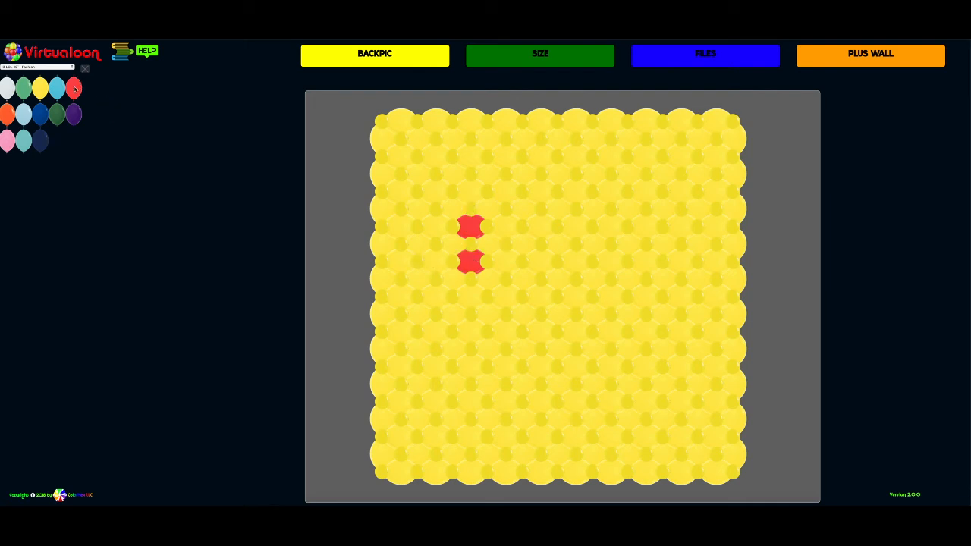
pyautogui.moveTo(75, 89); pyautogui.dragTo(472, 297)
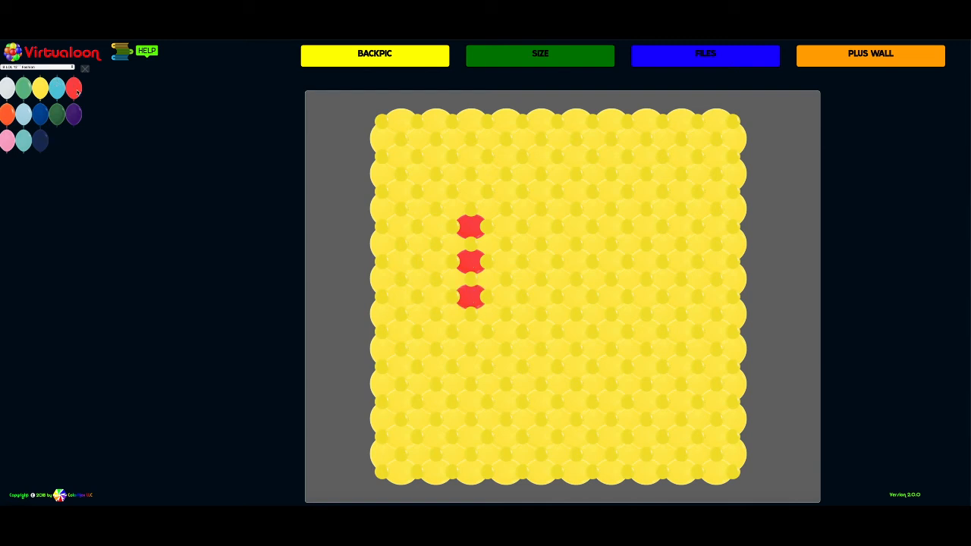
pyautogui.moveTo(77, 93); pyautogui.dragTo(465, 329)
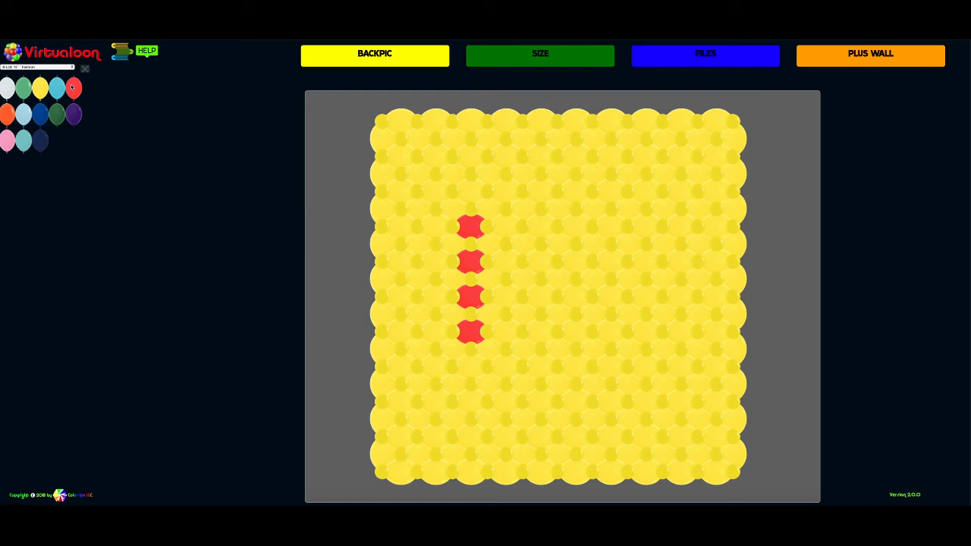
# - Load the Round 5'' Fashion palette and recolour the three small balloons between the red ones with its red round balloon
pyautogui.click(72, 67)
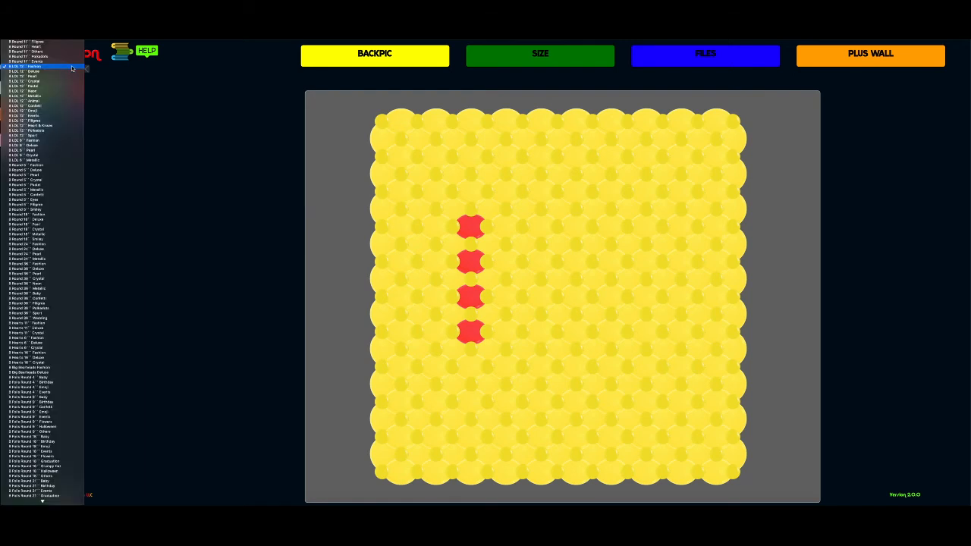
pyautogui.click(45, 166)
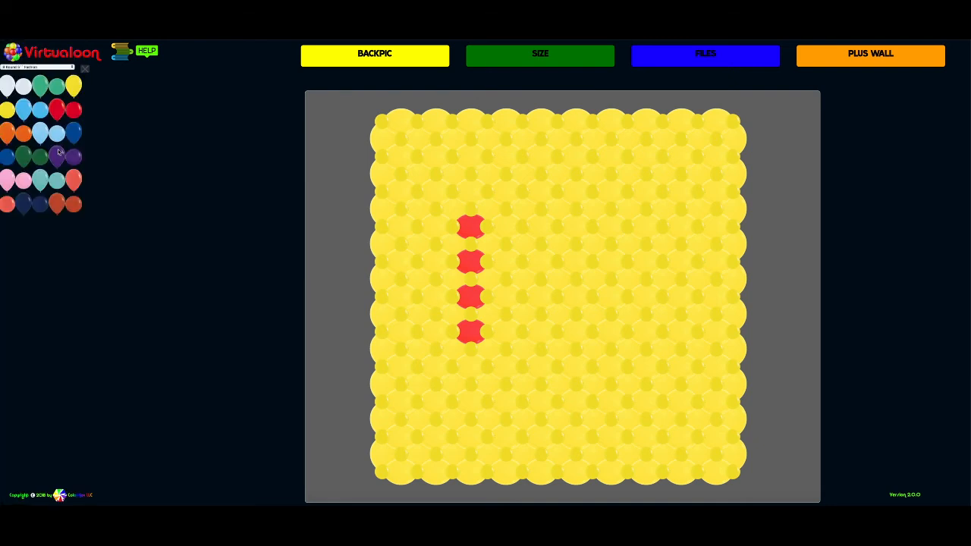
pyautogui.moveTo(183, 151); pyautogui.dragTo(470, 244)
pyautogui.moveTo(73, 112); pyautogui.dragTo(470, 279)
pyautogui.moveTo(73, 110); pyautogui.dragTo(470, 314)
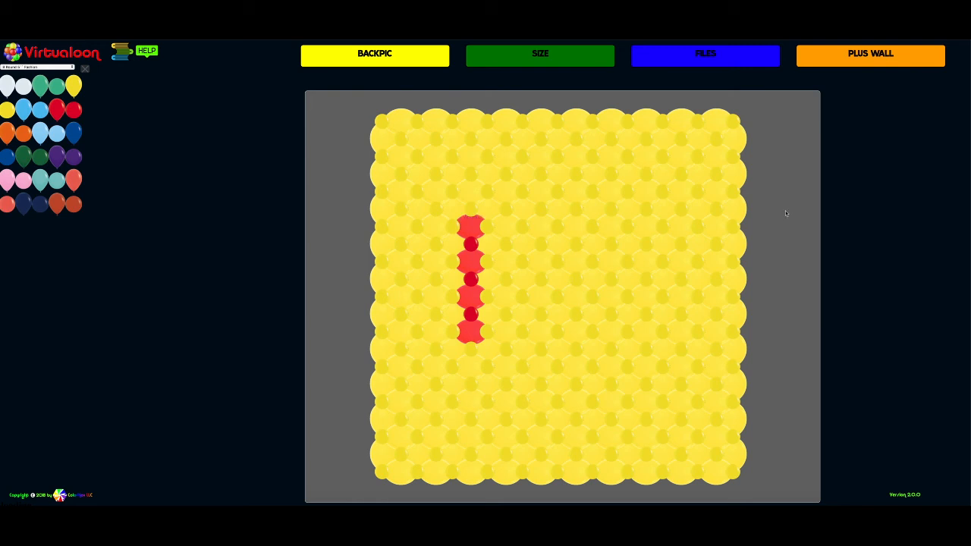
# - Reopen the wall size settings and recreate the all-yellow wall of 10 by 10 balloons
pyautogui.click(882, 69)
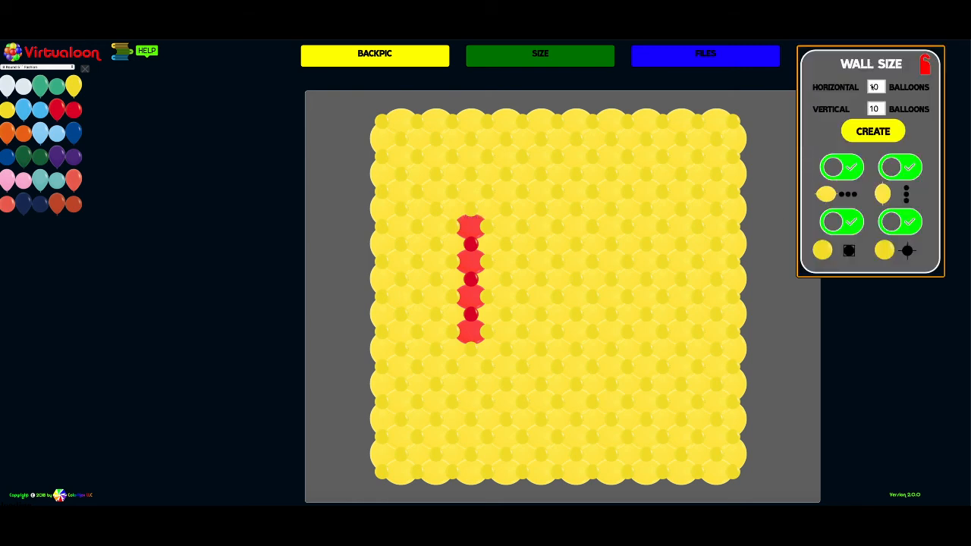
pyautogui.click(872, 134)
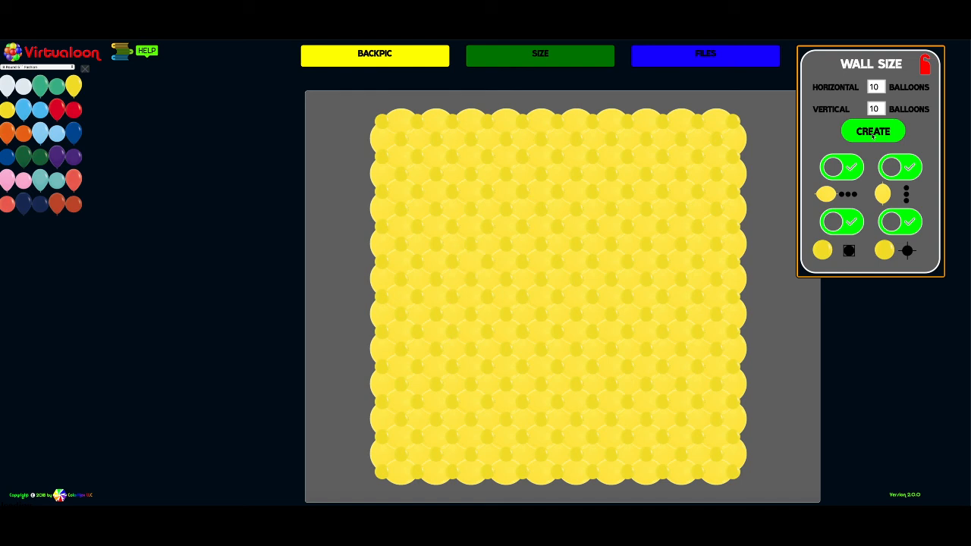
# - Load the Ultrashapes Diamonds palette and place its black dotted Congrats foil balloon on the upper-left area of the wall
pyautogui.click(74, 68)
pyautogui.scroll(-5, 17, 272)
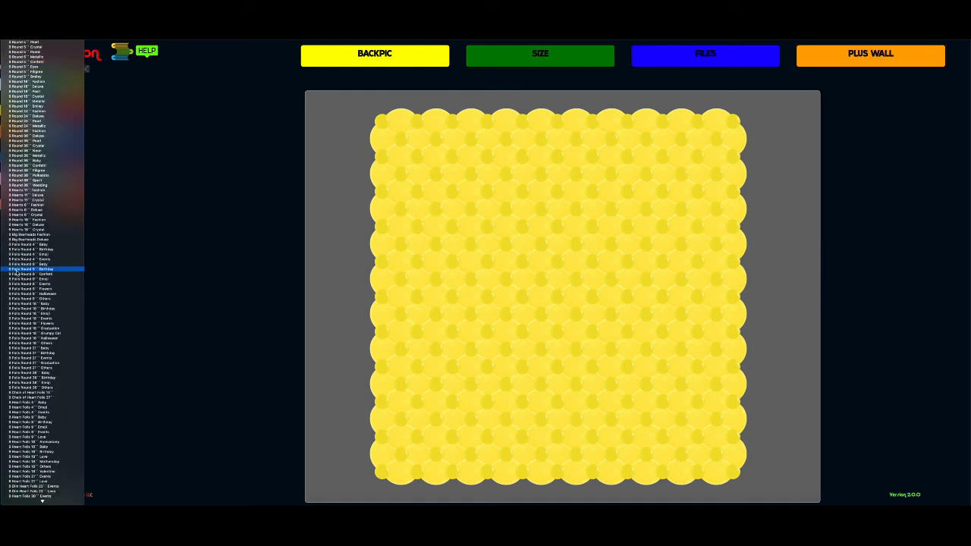
pyautogui.scroll(-15, 17, 272)
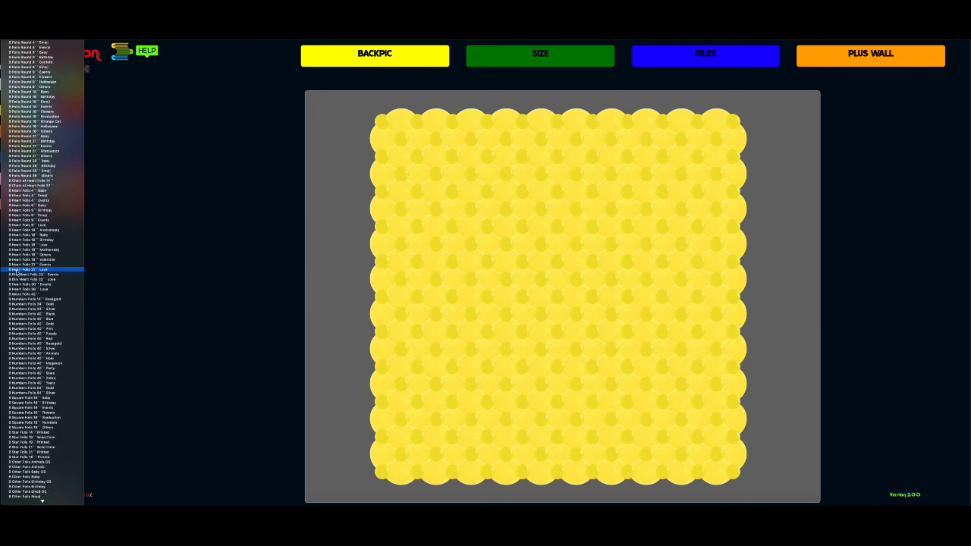
pyautogui.scroll(20, 17, 272)
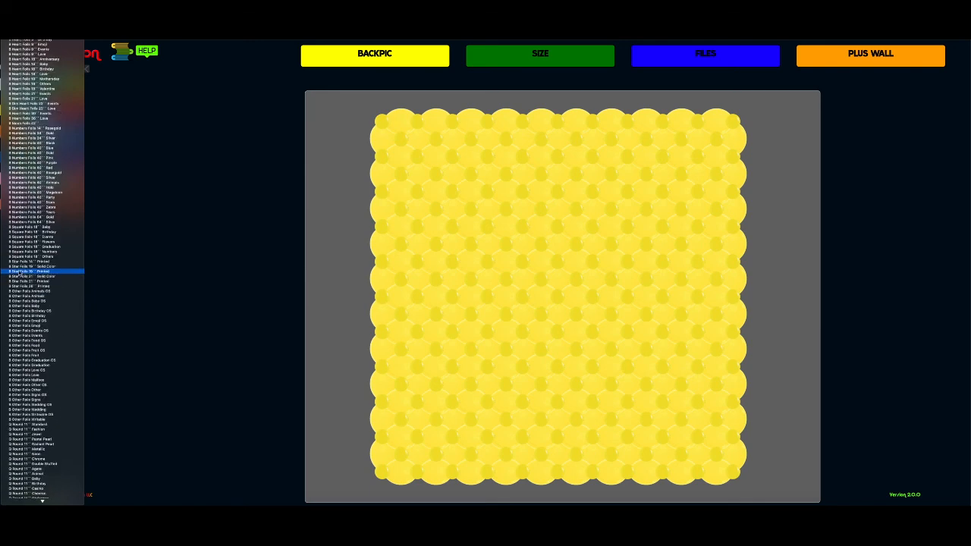
pyautogui.scroll(15, 21, 272)
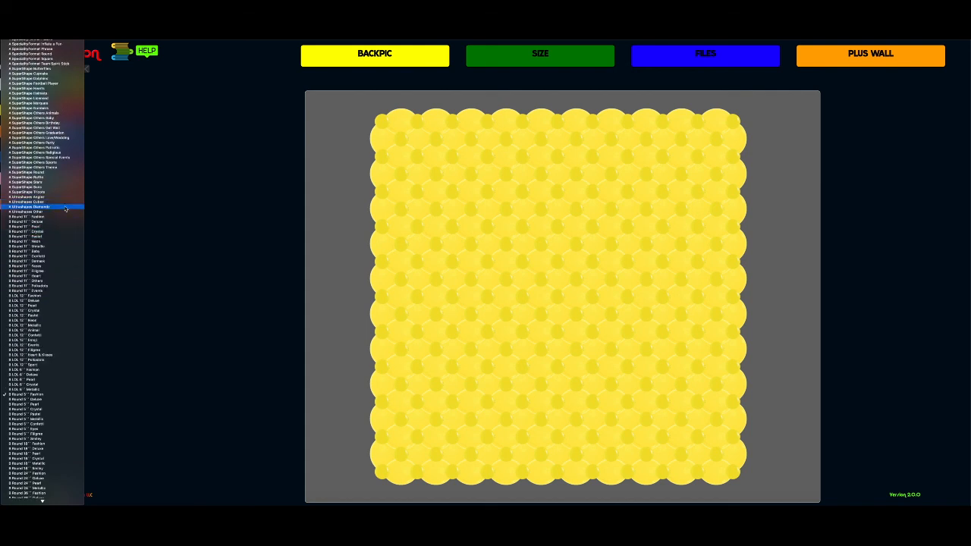
pyautogui.click(66, 207)
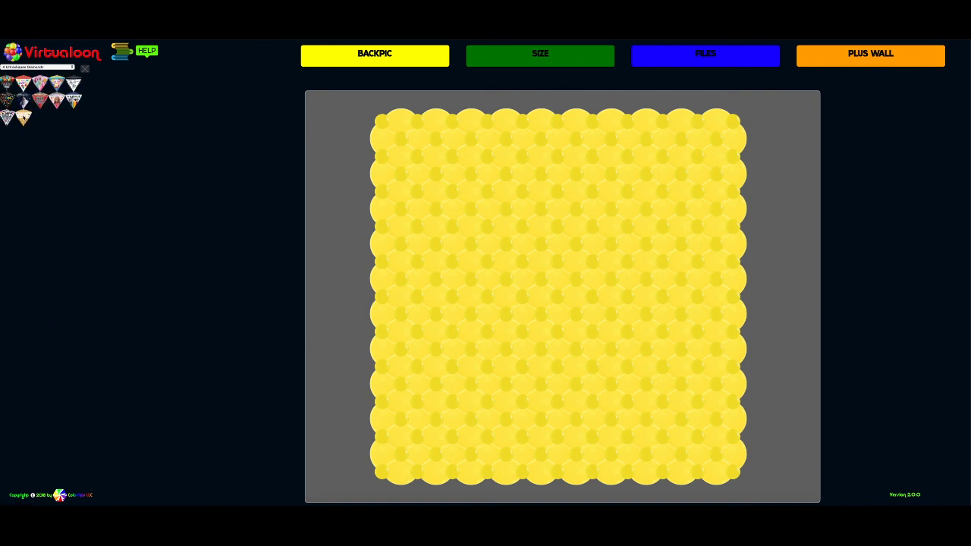
pyautogui.click(9, 99)
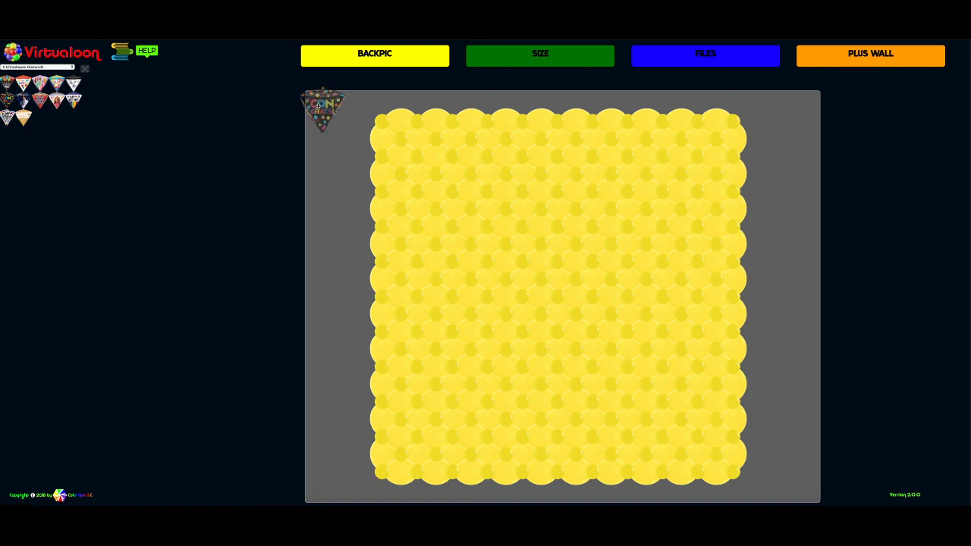
pyautogui.moveTo(318, 104); pyautogui.dragTo(438, 187)
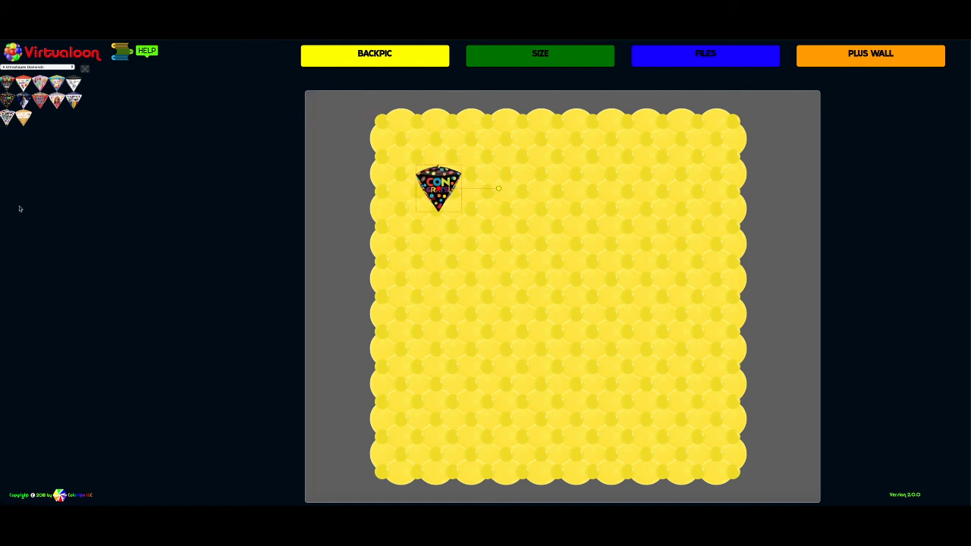